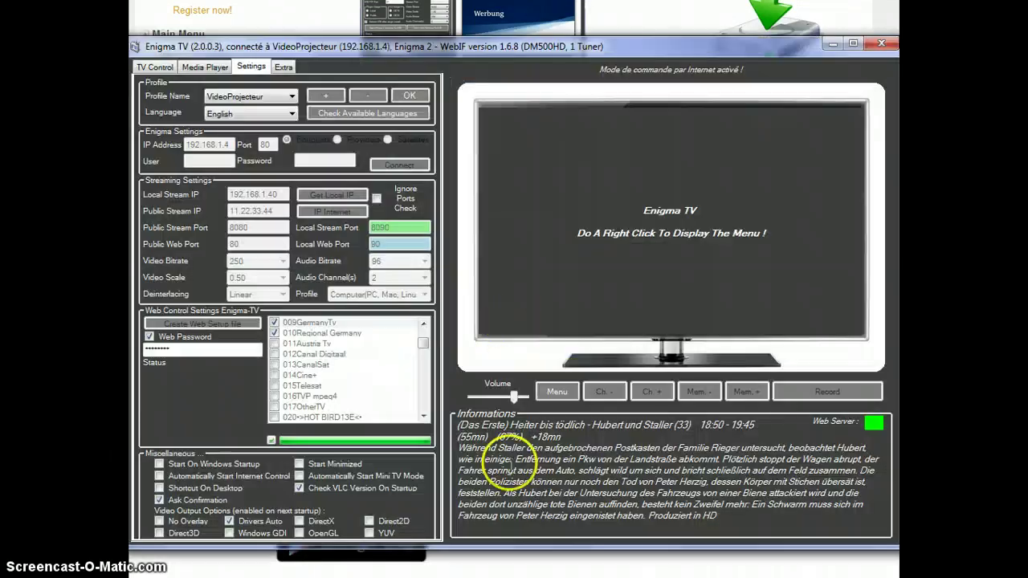
Show and dismiss the TV screen's command menu, which brings up the Media Player and its settings warning.
{"action": "right_click", "coordinate": [524, 282]}
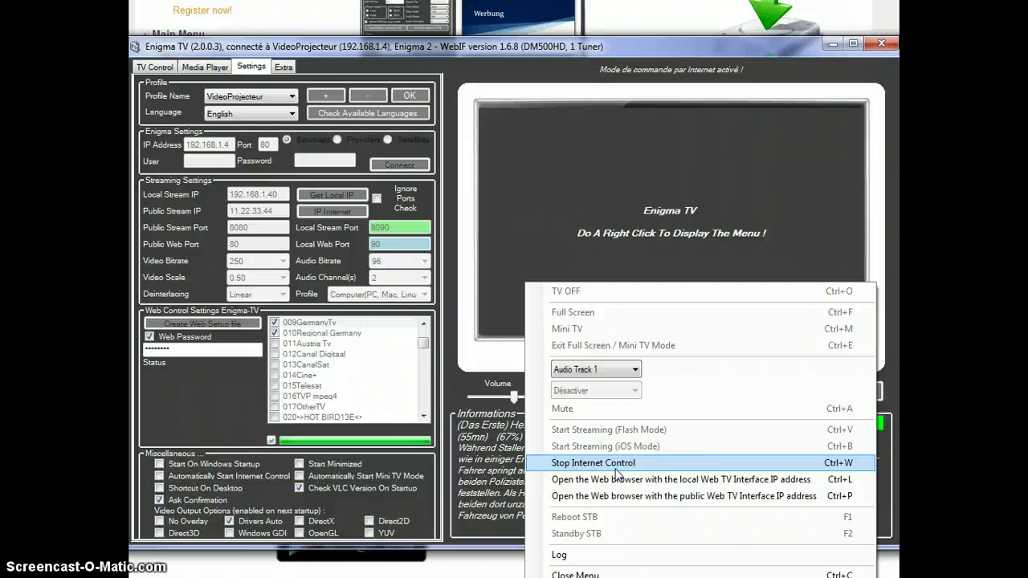
{"action": "left_click", "coordinate": [611, 92]}
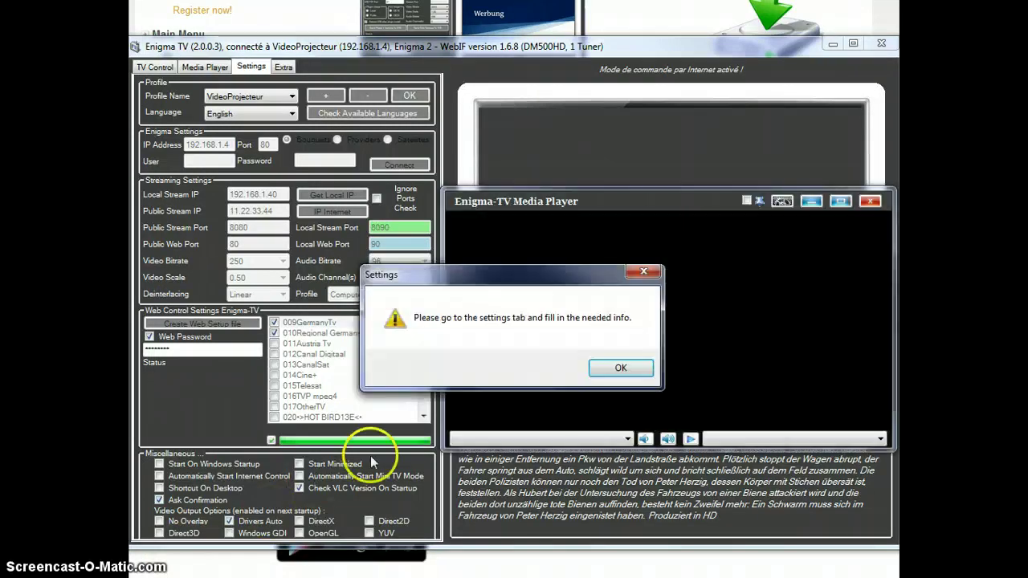
Acknowledge the warning, then set English, server IP 192.168.1.40, server port 90, stream port 8090 and the password.
{"action": "left_click", "coordinate": [620, 369]}
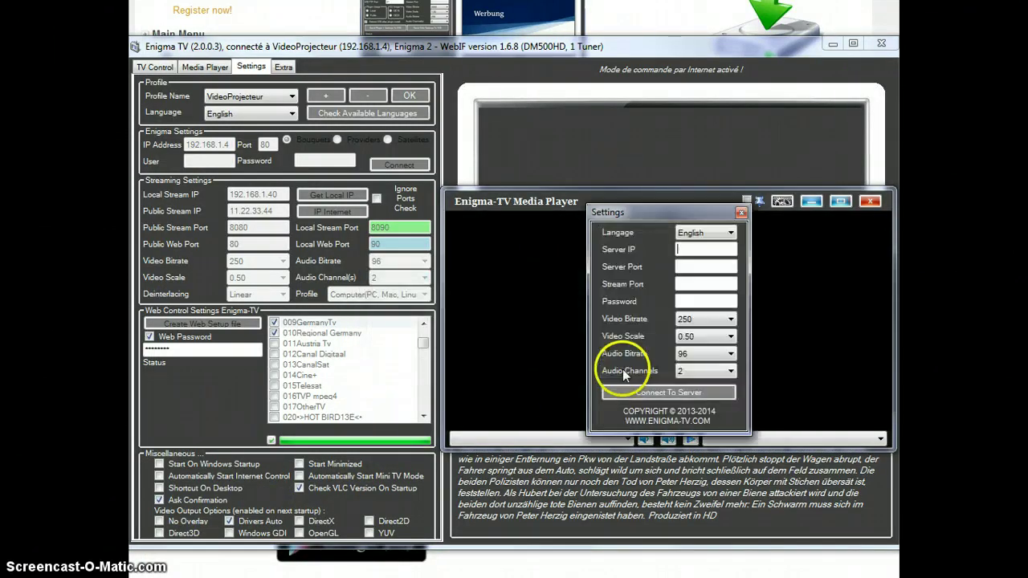
{"action": "left_click", "coordinate": [730, 233]}
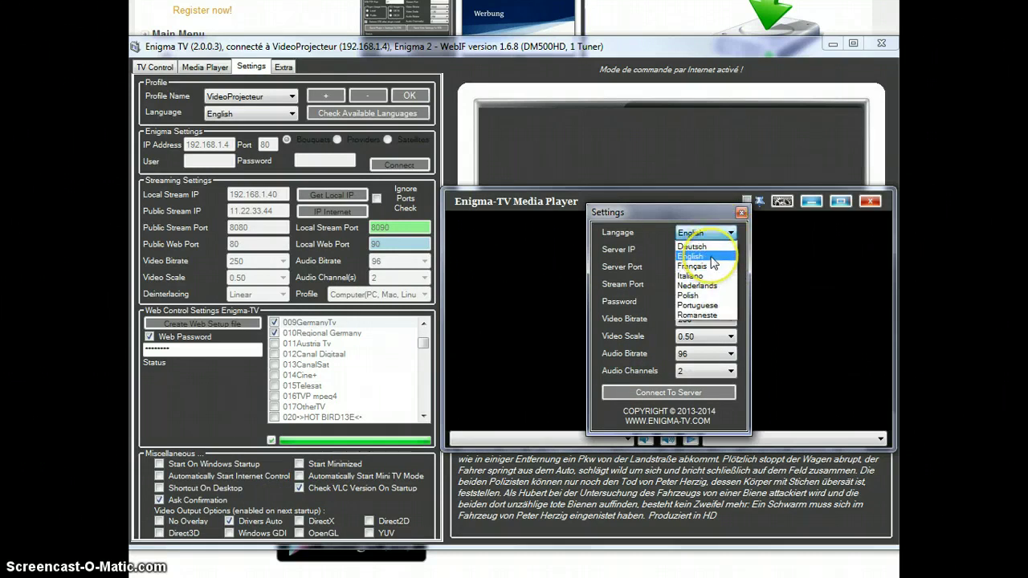
{"action": "left_click", "coordinate": [712, 257]}
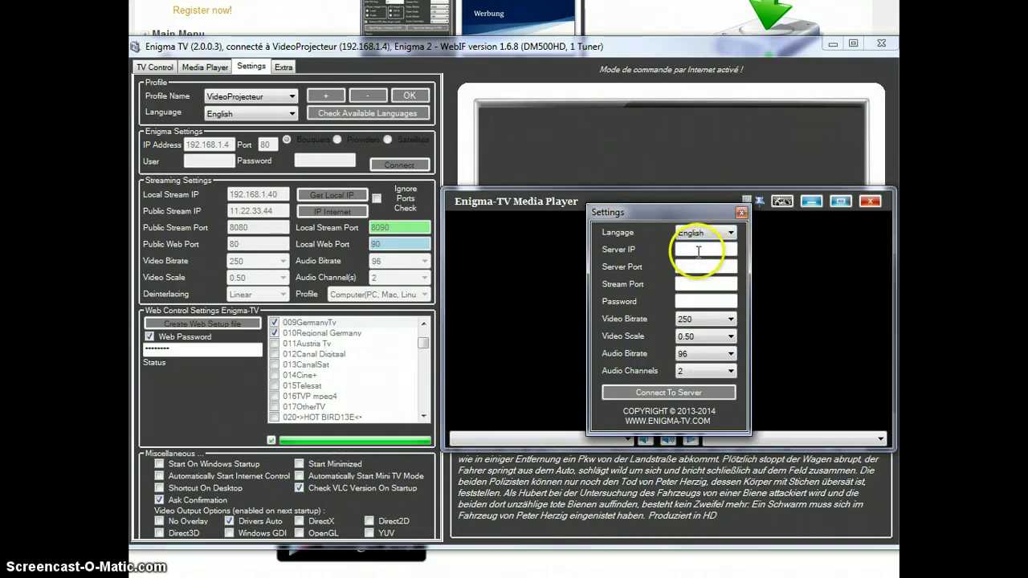
{"action": "left_click", "coordinate": [699, 281]}
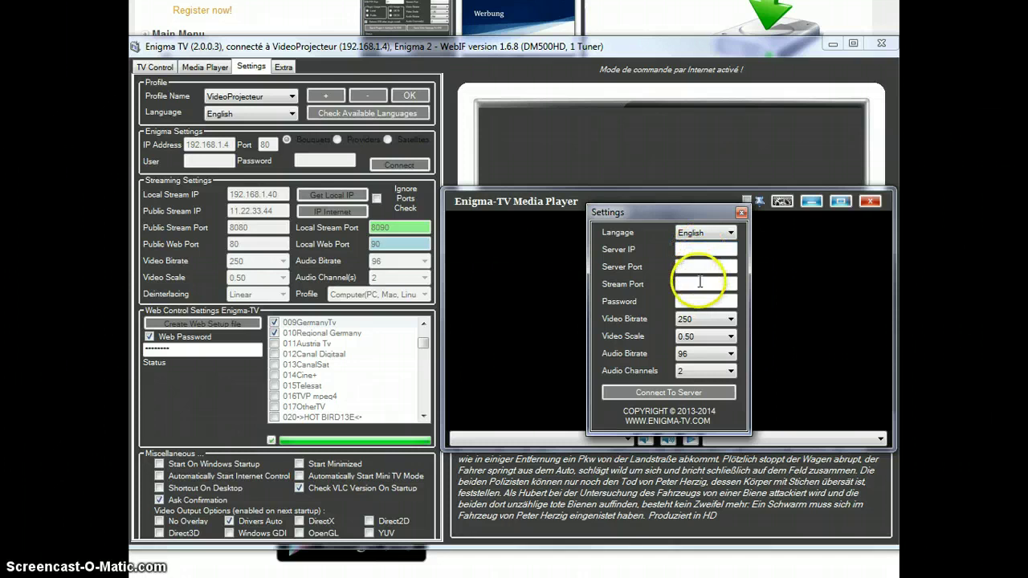
{"action": "left_click", "coordinate": [708, 267]}
{"action": "type", "text": "90"}
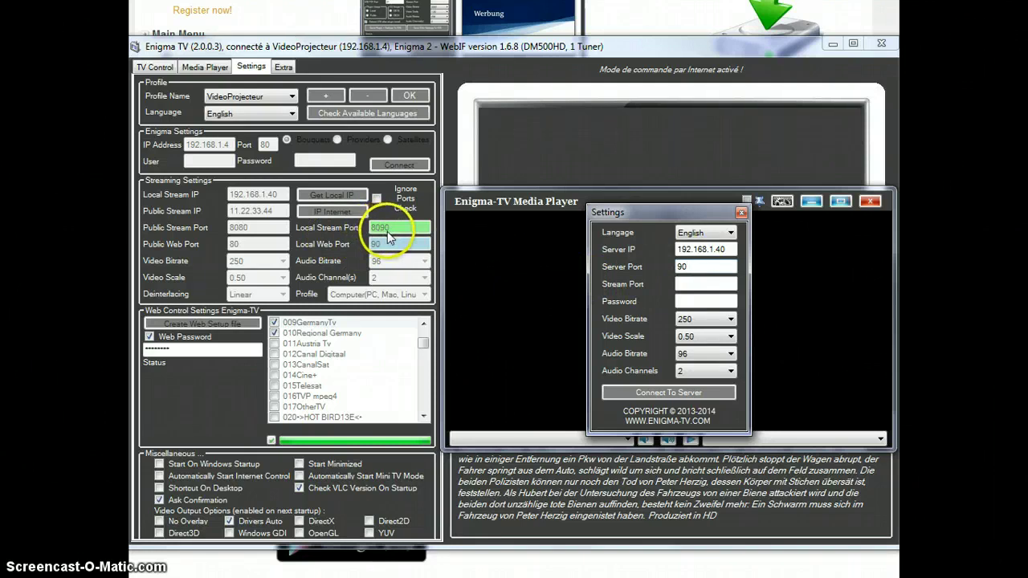
{"action": "left_click", "coordinate": [697, 285]}
{"action": "type", "text": "8090"}
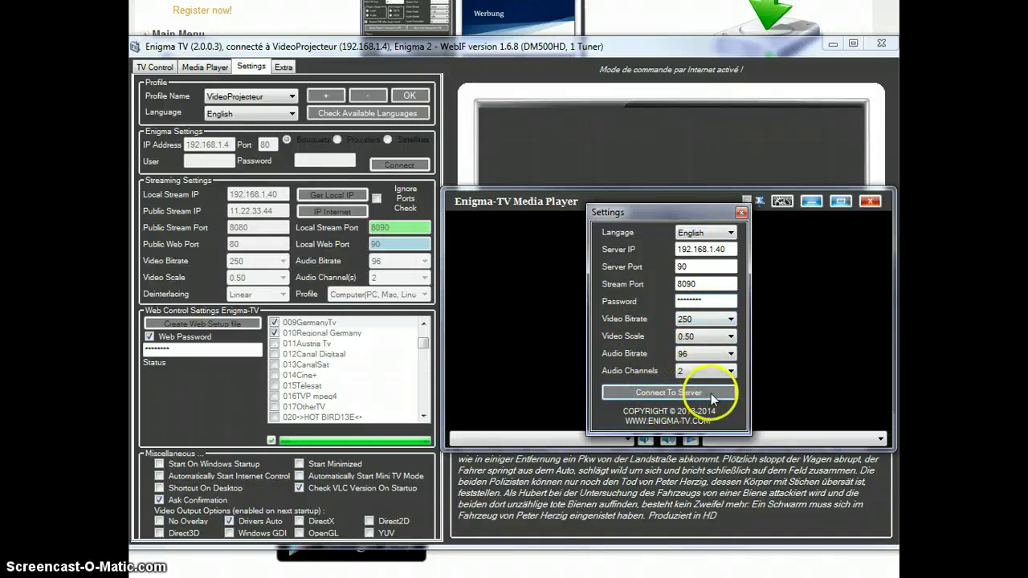
Connect the player to the server, minimize the main window and move the player up-left.
{"action": "left_click", "coordinate": [710, 393]}
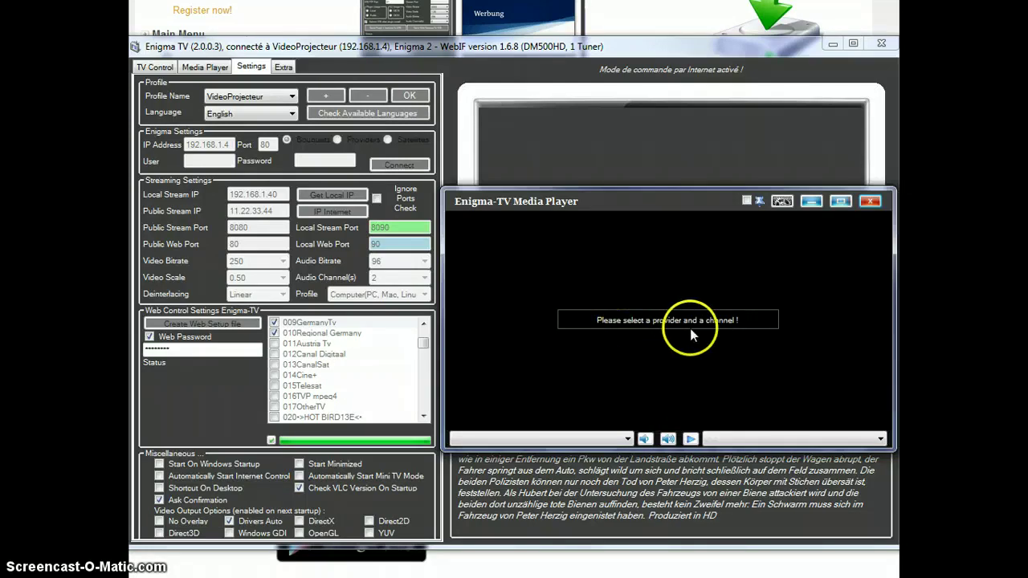
{"action": "left_click", "coordinate": [758, 201]}
{"action": "left_click", "coordinate": [836, 44]}
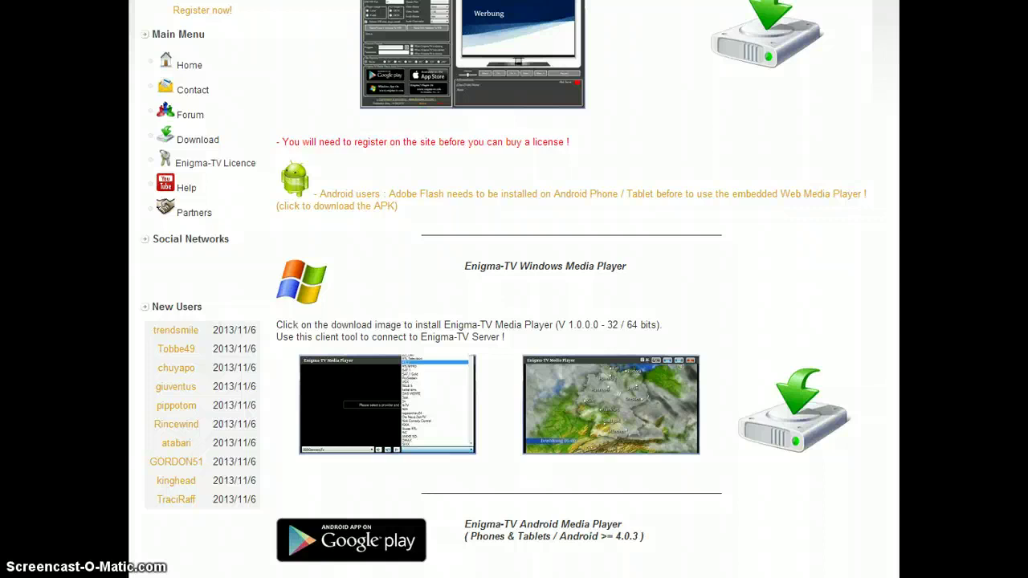
{"action": "mouse_move", "coordinate": [706, 210]}
{"action": "left_mouse_down"}
{"action": "mouse_move", "coordinate": [595, 180]}
{"action": "mouse_move", "coordinate": [557, 151]}
{"action": "left_mouse_up"}
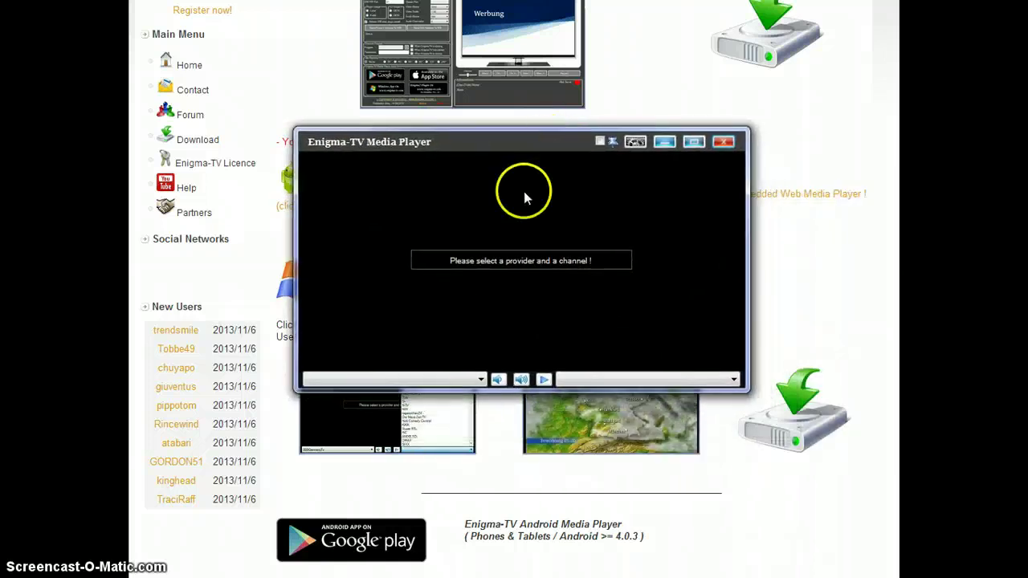
Tune the player to Das Erste from the 009GermanyTv provider.
{"action": "left_click", "coordinate": [480, 379]}
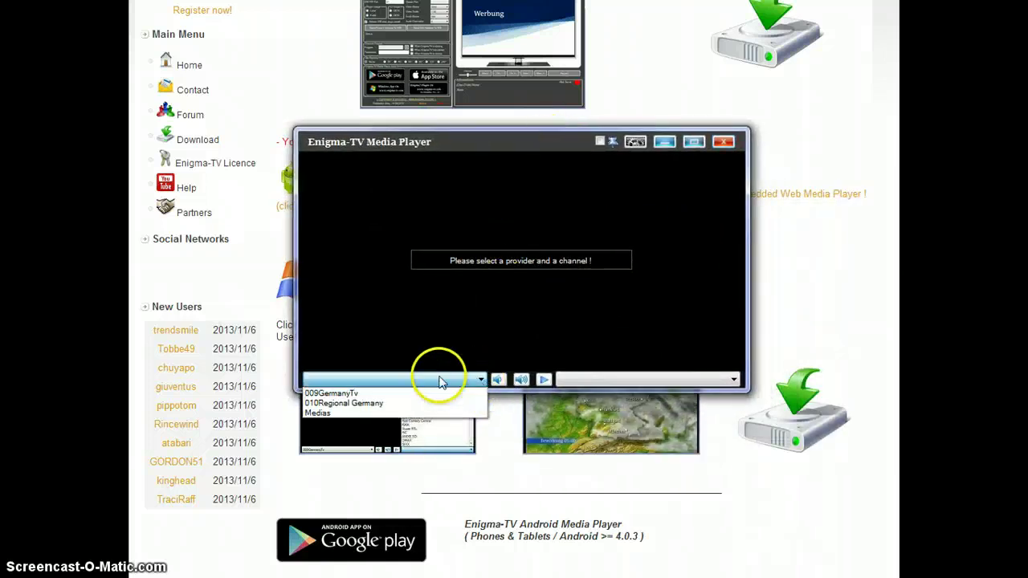
{"action": "left_click", "coordinate": [363, 393]}
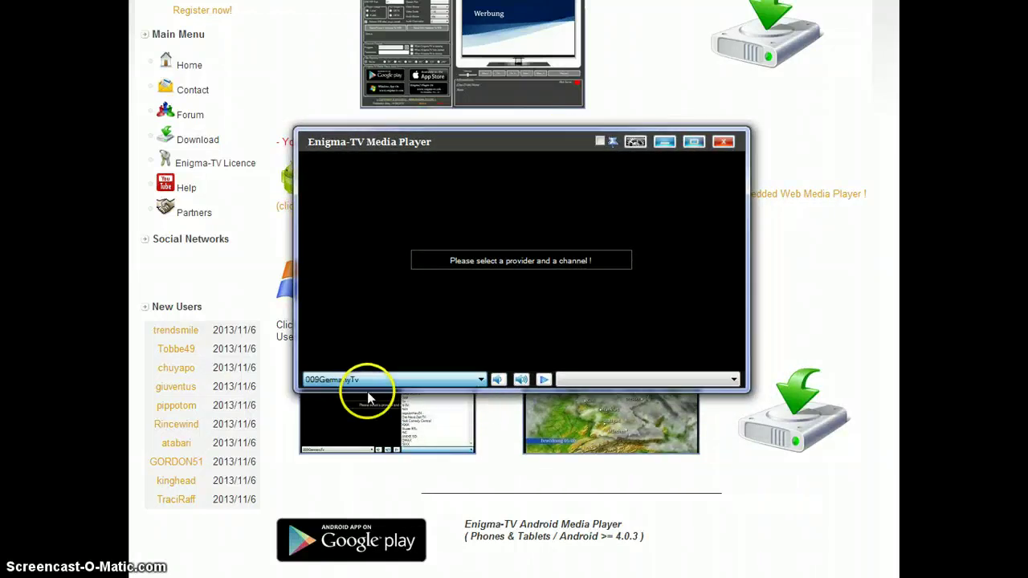
{"action": "left_click", "coordinate": [598, 383]}
{"action": "left_click", "coordinate": [603, 397]}
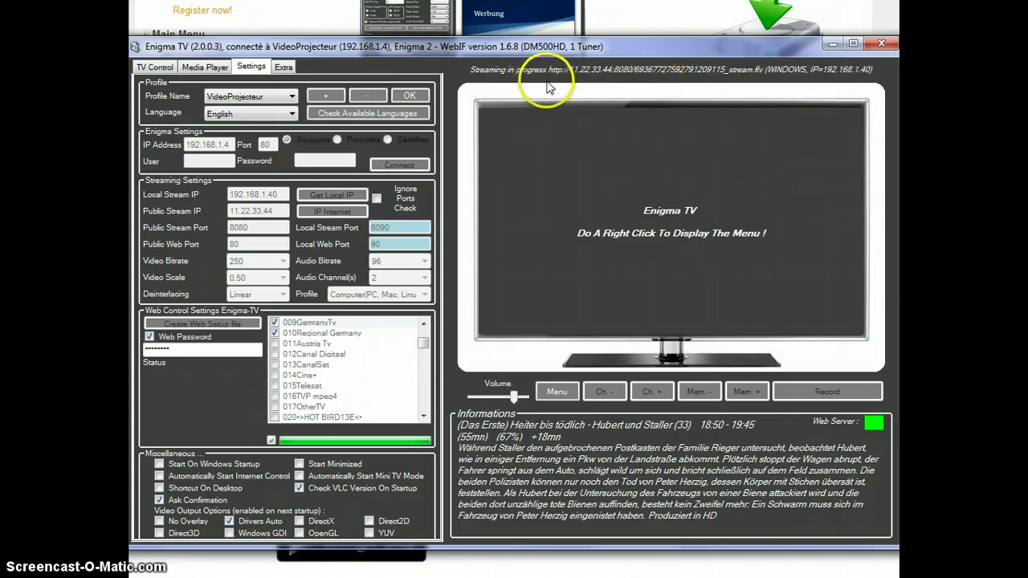
Minimize the main Enigma TV window so the Das Erste stream plays in the Media Player.
{"action": "left_click", "coordinate": [832, 44]}
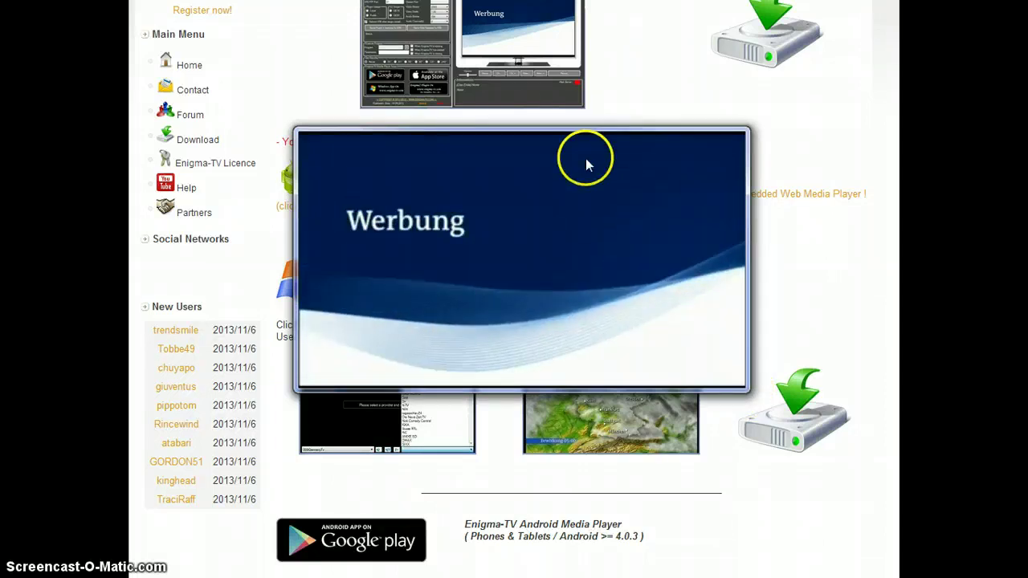
Make the Media Player frameless with its title-bar checkbox while Das Erste keeps playing.
{"action": "mouse_move", "coordinate": [586, 139]}
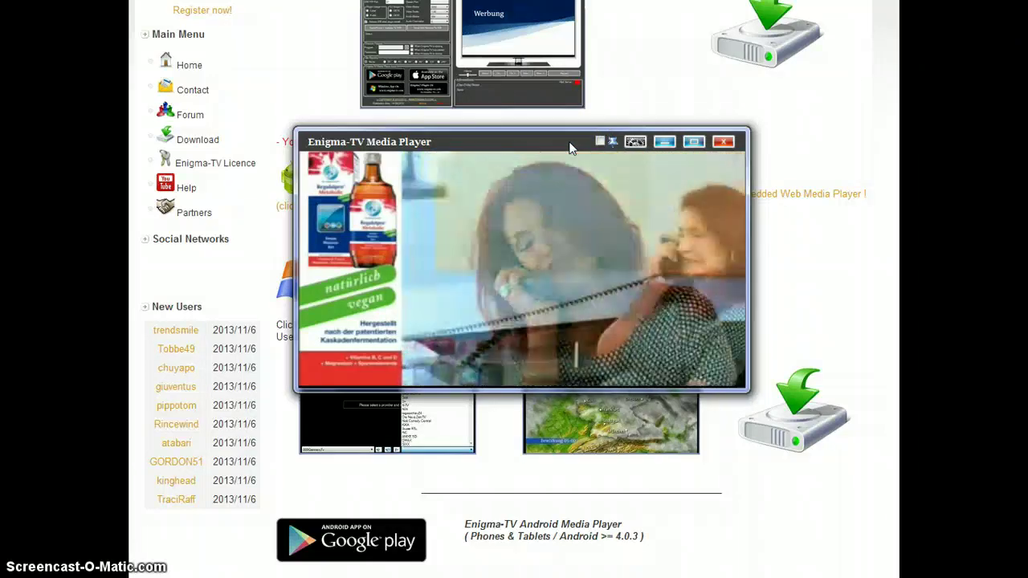
{"action": "left_click", "coordinate": [556, 147]}
{"action": "left_click", "coordinate": [601, 144]}
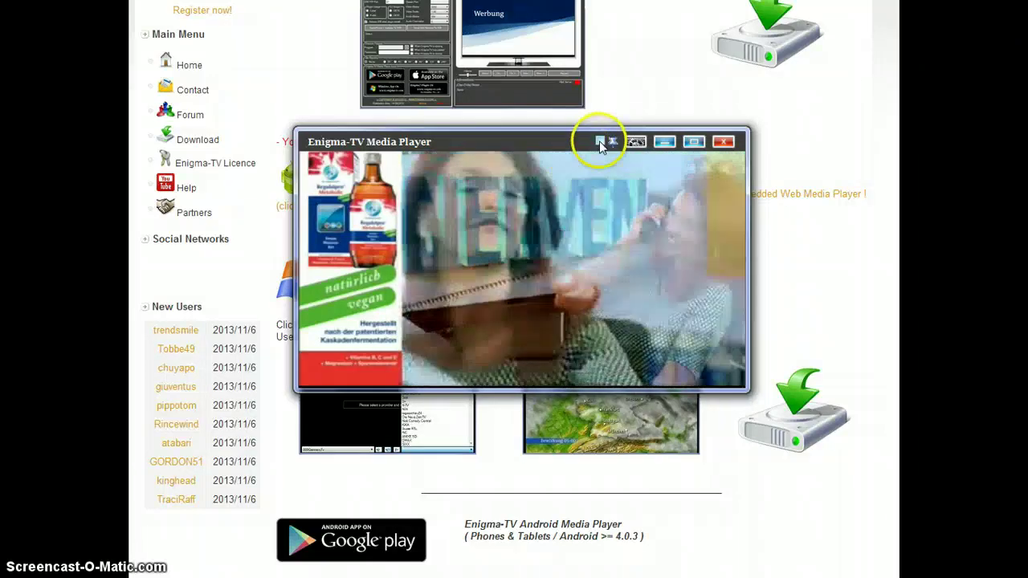
{"action": "left_click", "coordinate": [599, 146]}
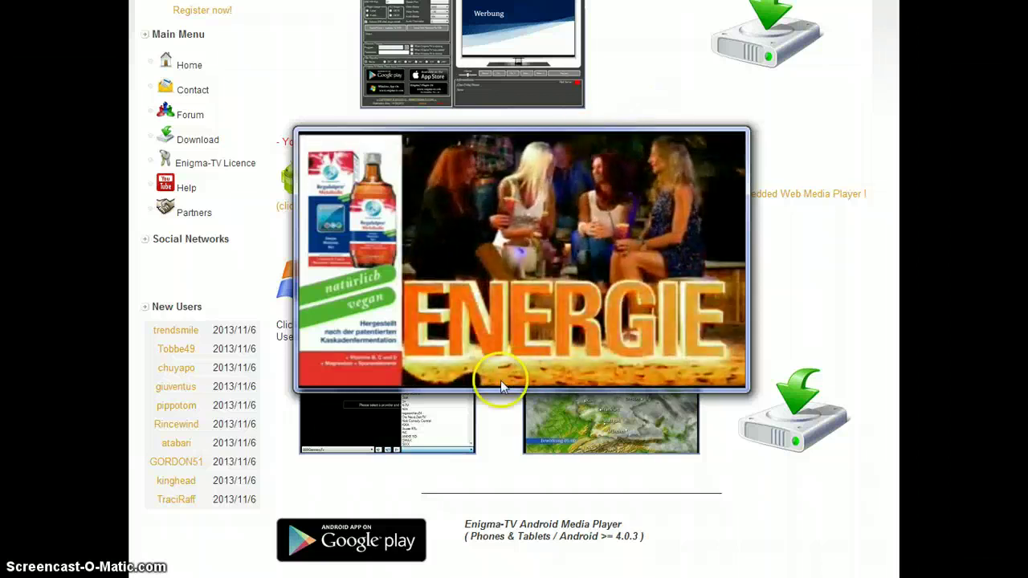
{"action": "mouse_move", "coordinate": [479, 381]}
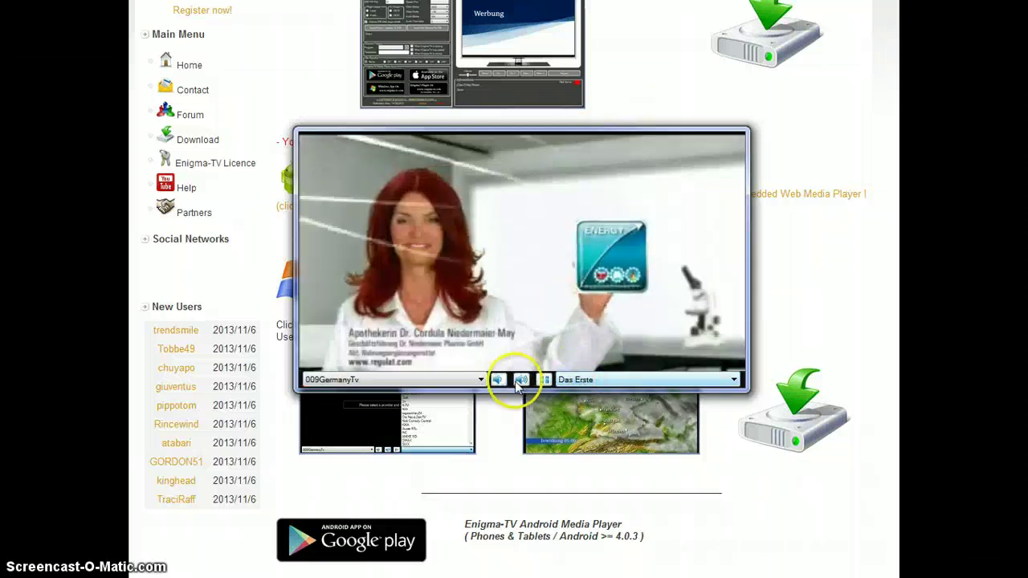